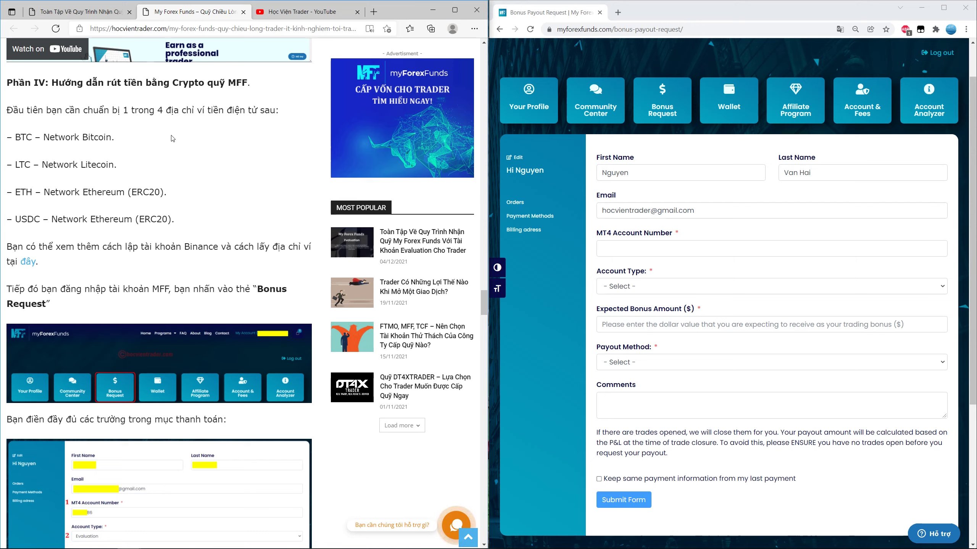
Step: Scroll the article past the Phần IV crypto section to the Evaluation – Phase I Bonus explanation
left_click_drag(56, 85, 214, 83)
left_click(215, 88)
scroll(231, 162, "down", 10)
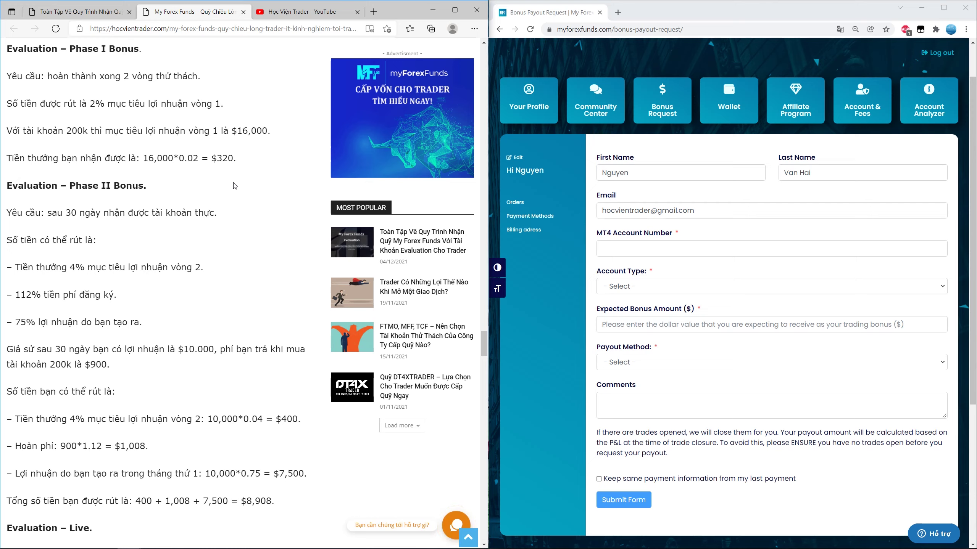
left_click(82, 116)
left_click_drag(66, 130, 89, 133)
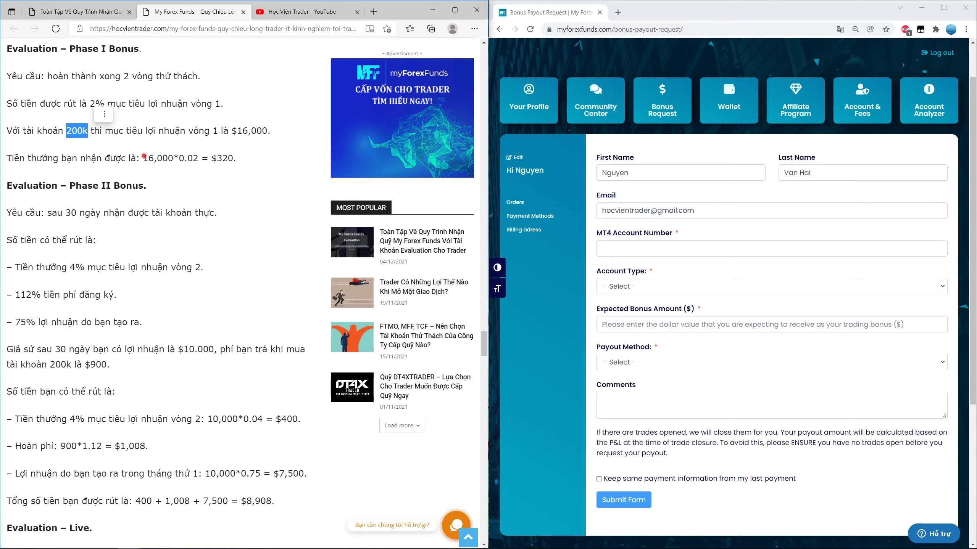
left_click_drag(143, 158, 162, 157)
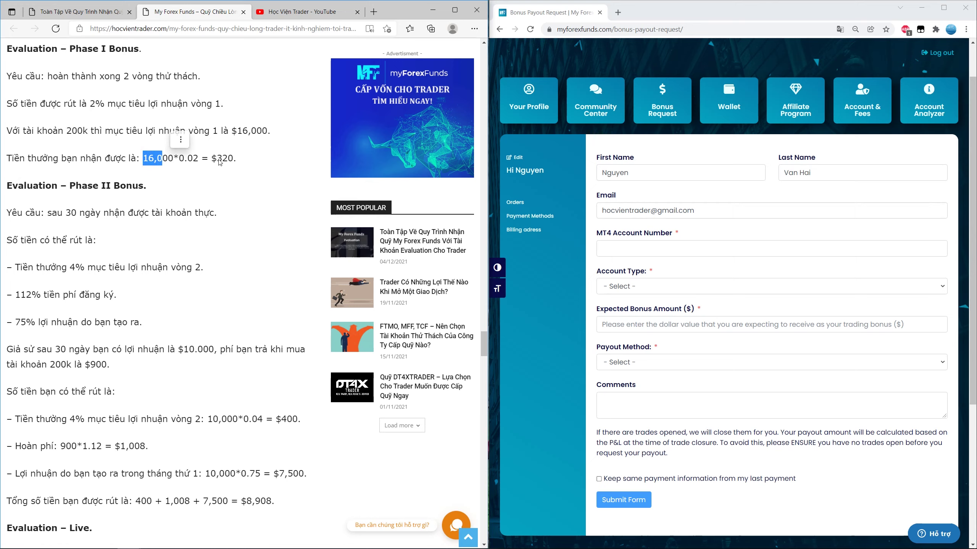
left_click_drag(218, 159, 227, 158)
left_click(250, 154)
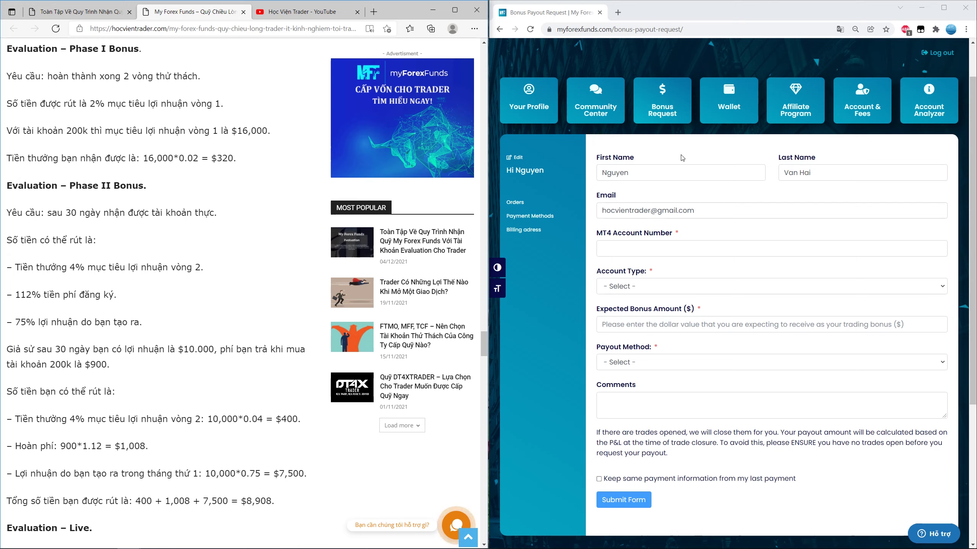
Step: Enter the trader's MT4 account number in the MT4 Account Number field of the payout form
left_click(654, 174)
left_click(796, 172)
left_click(731, 210)
left_click(658, 249)
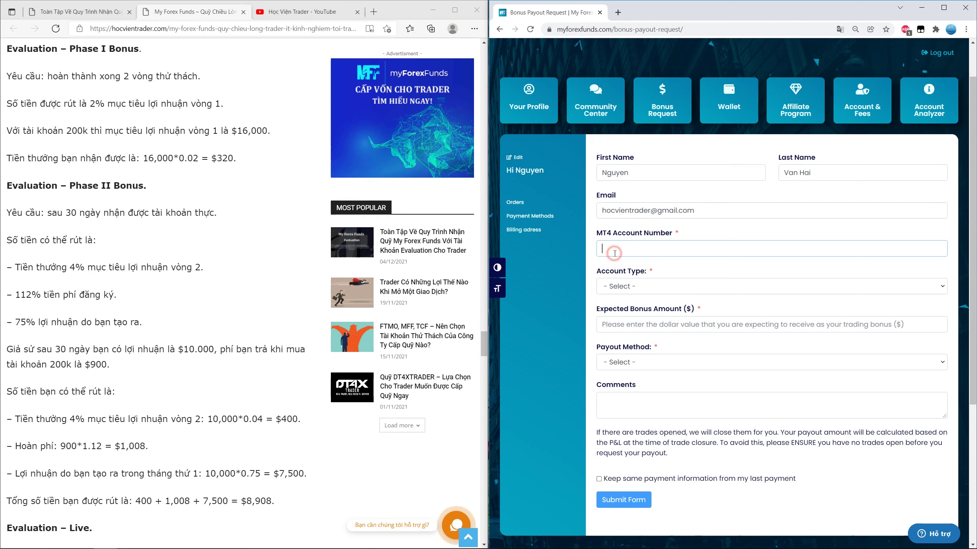
type("6")
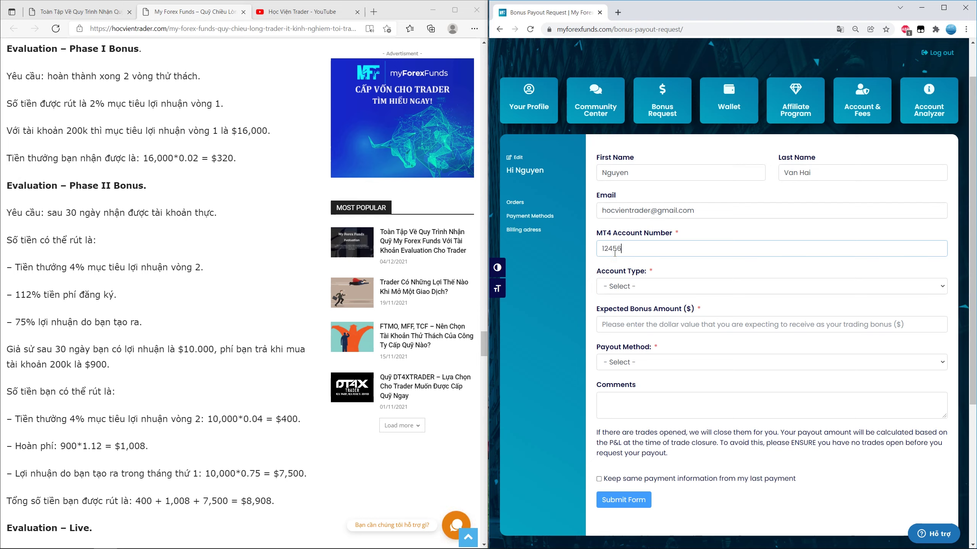
type("975")
Step: Set Account Type to Evaluation, Sub Account Type to Evaluation - Phase I Bonus, and Expected Bonus Amount to 320
left_click(653, 286)
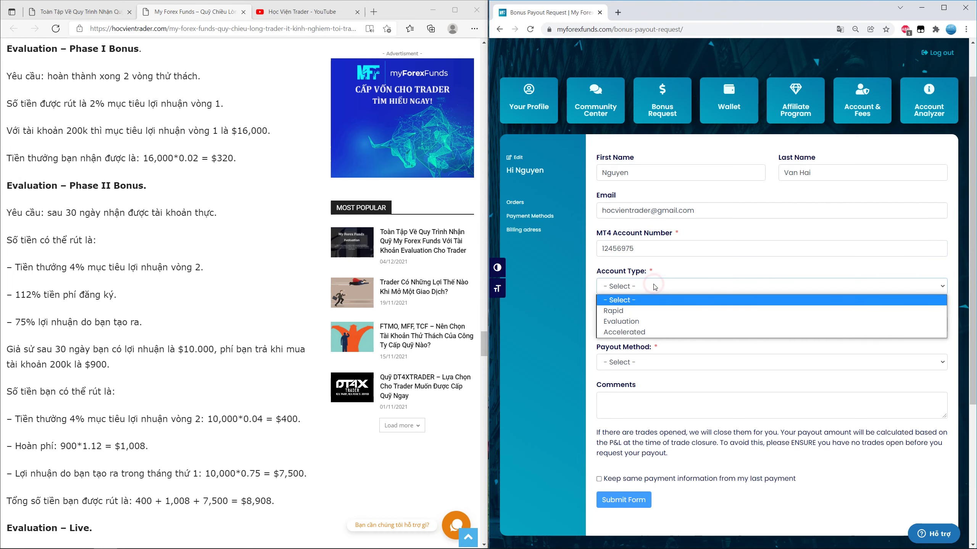
left_click(654, 324)
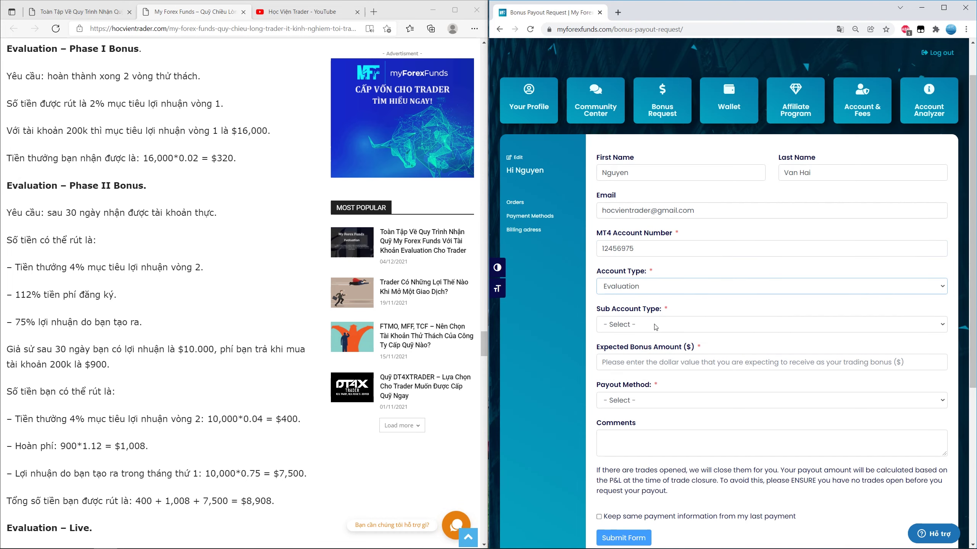
left_click(655, 326)
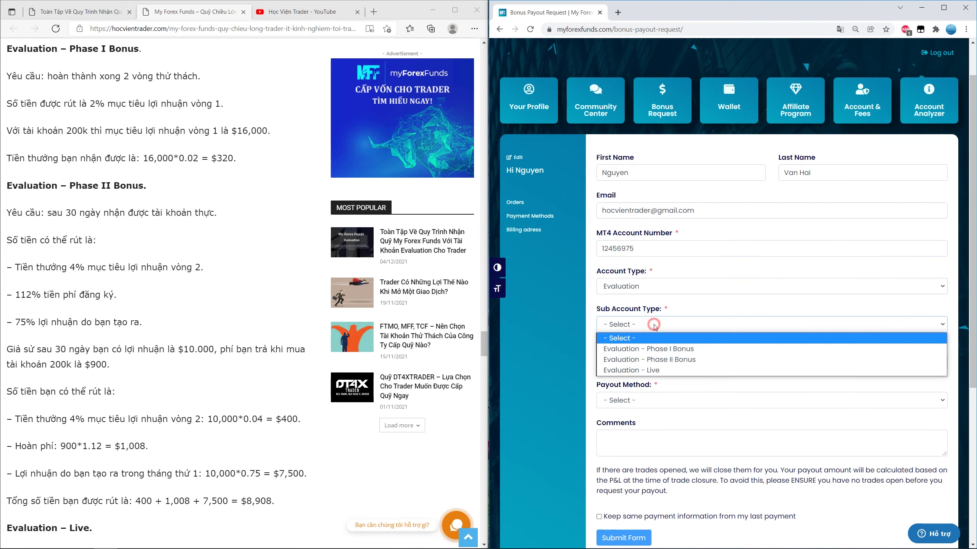
left_click(666, 350)
key("Tab")
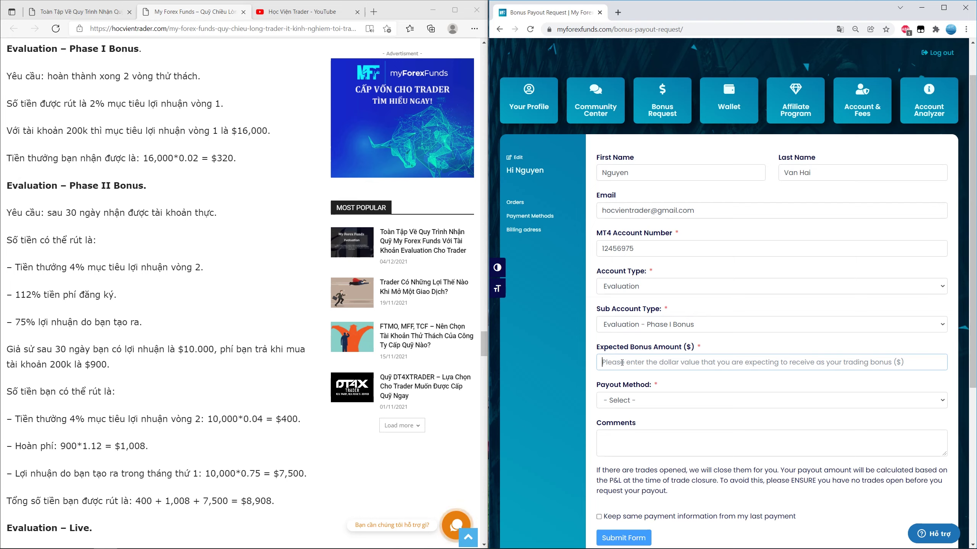
type("320")
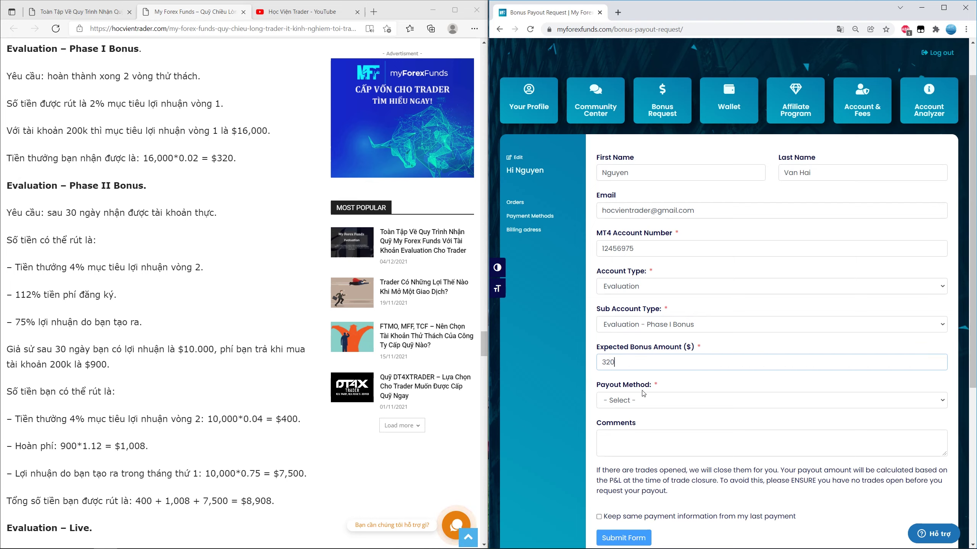
Step: Set Payout Method to Cryptocurrency and pick USDC as the payout coin
left_click(641, 400)
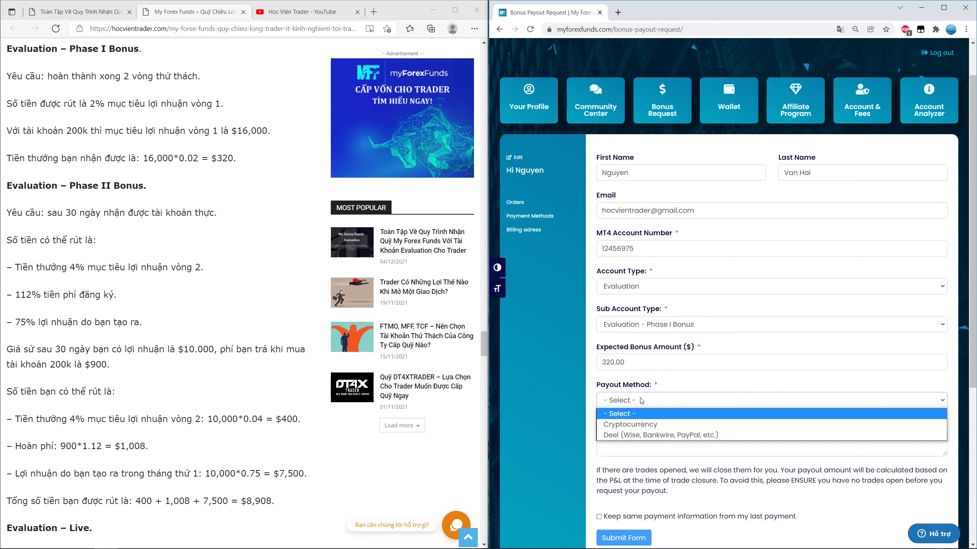
left_click(643, 424)
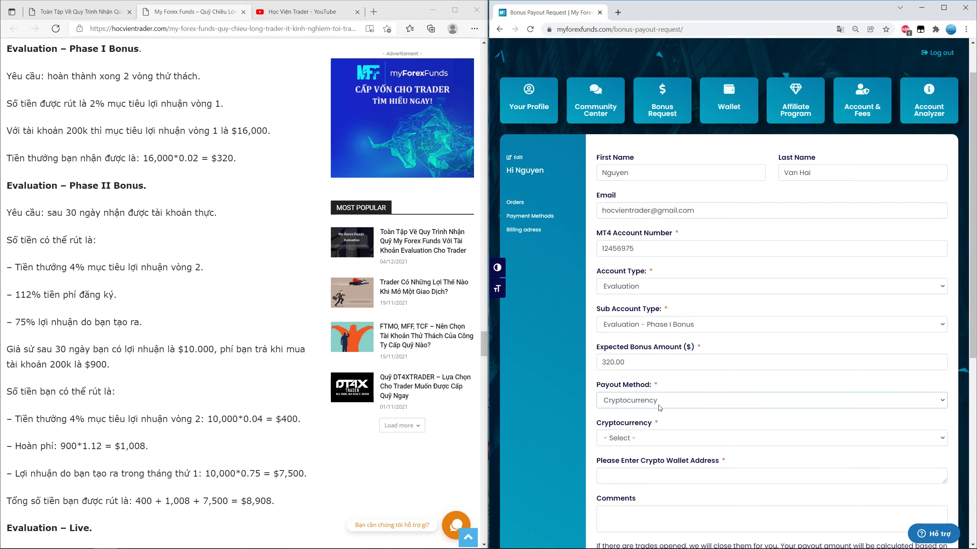
left_click(673, 439)
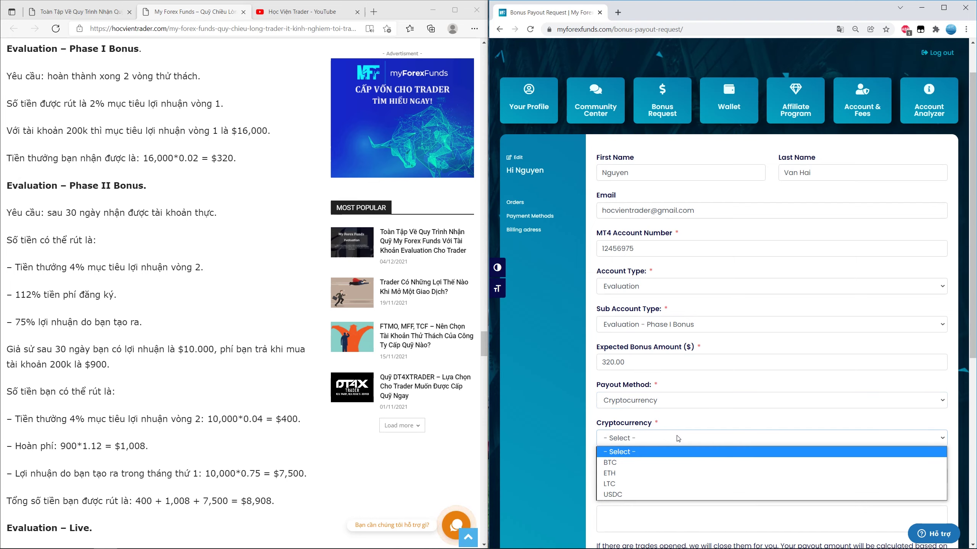
left_click(630, 494)
left_click(629, 476)
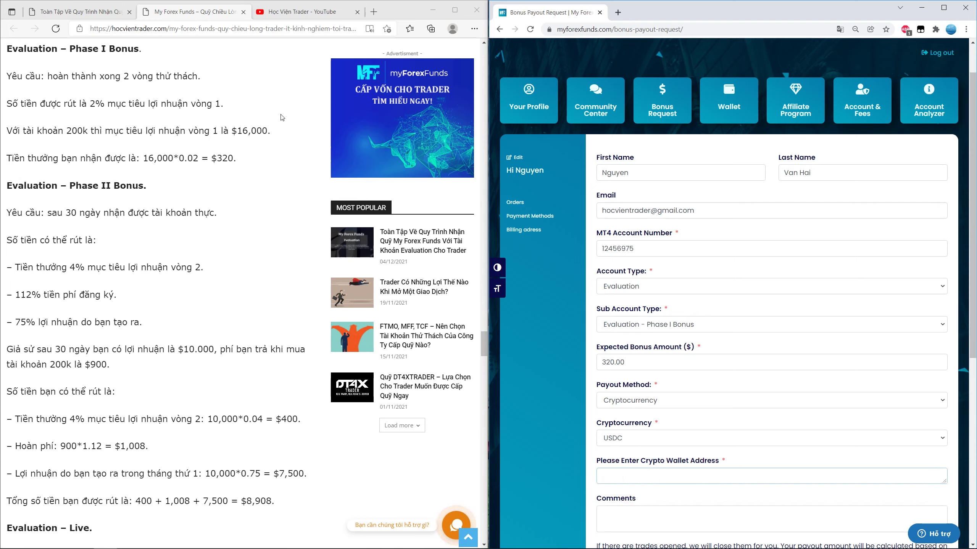
left_click(303, 12)
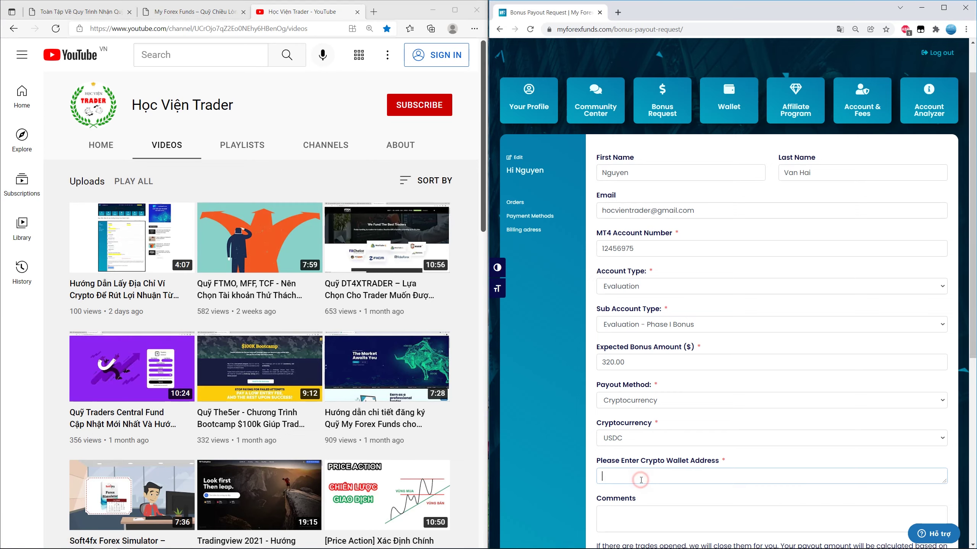
Step: Copy the article's line 16,000*0.02 = $320 and paste it into the Comments box
key("ctrl+shift+Tab")
left_click(649, 365)
left_click(655, 510)
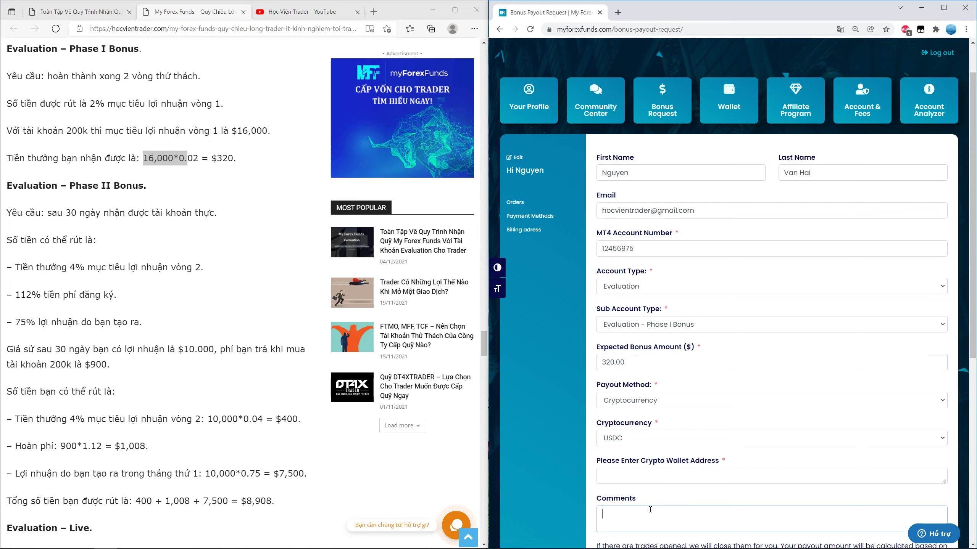
double_click(649, 362)
left_click(149, 157)
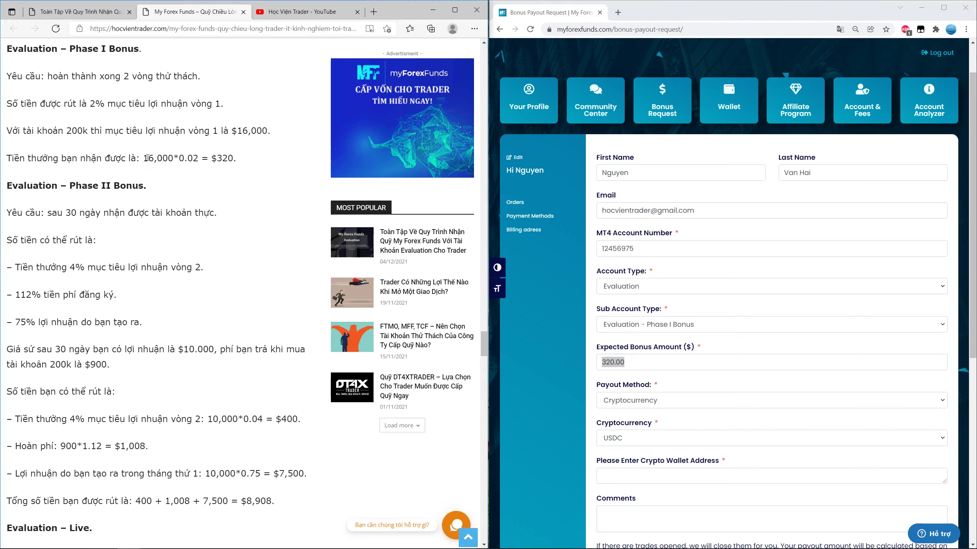
left_click_drag(145, 157, 233, 157)
right_click(236, 159)
left_click(246, 167)
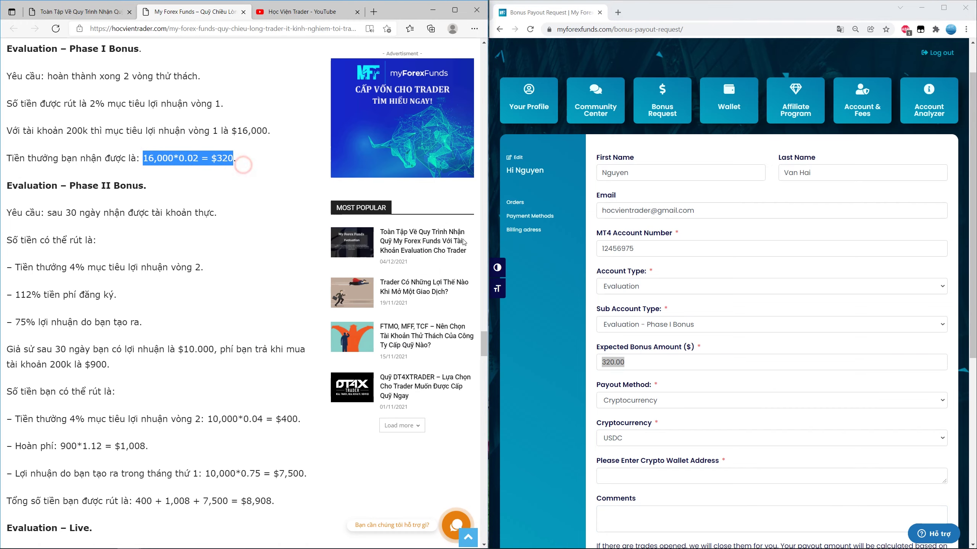
left_click(704, 531)
key("ctrl+v")
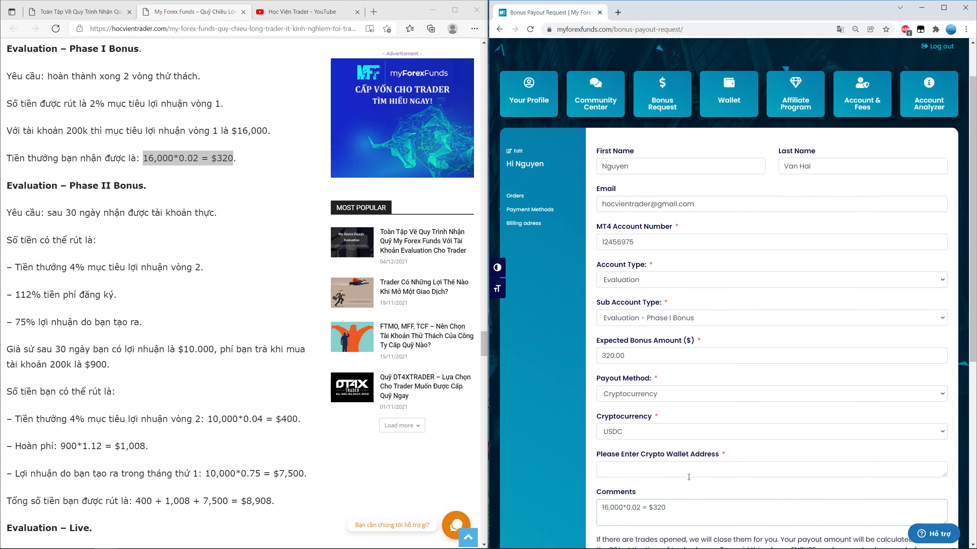
Step: Tick 'Keep same payment information from my last payment' on the payout form
scroll(661, 471, "down", 1)
scroll(672, 466, "down", 2)
scroll(672, 465, "down", 1)
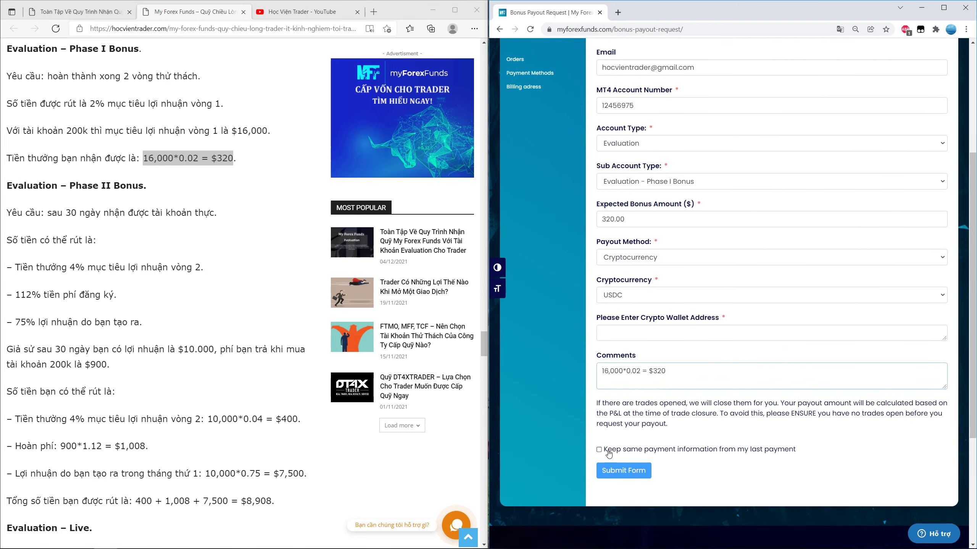
left_click(599, 450)
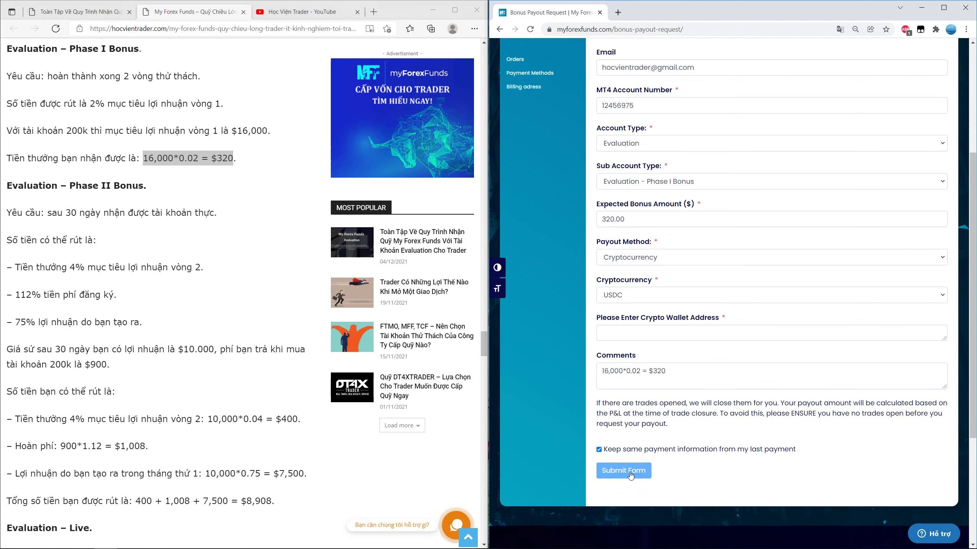
scroll(667, 461, "up", 2)
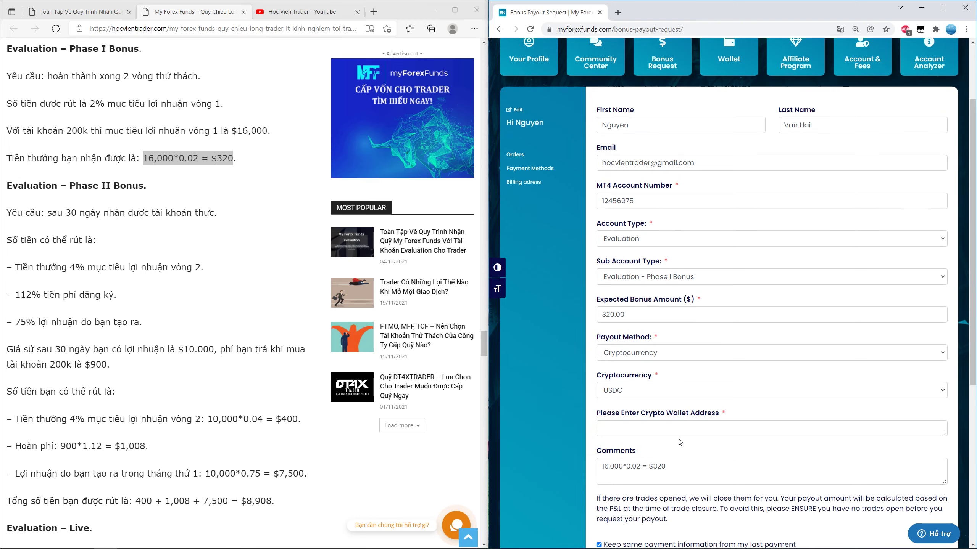
scroll(730, 491, "down", 2)
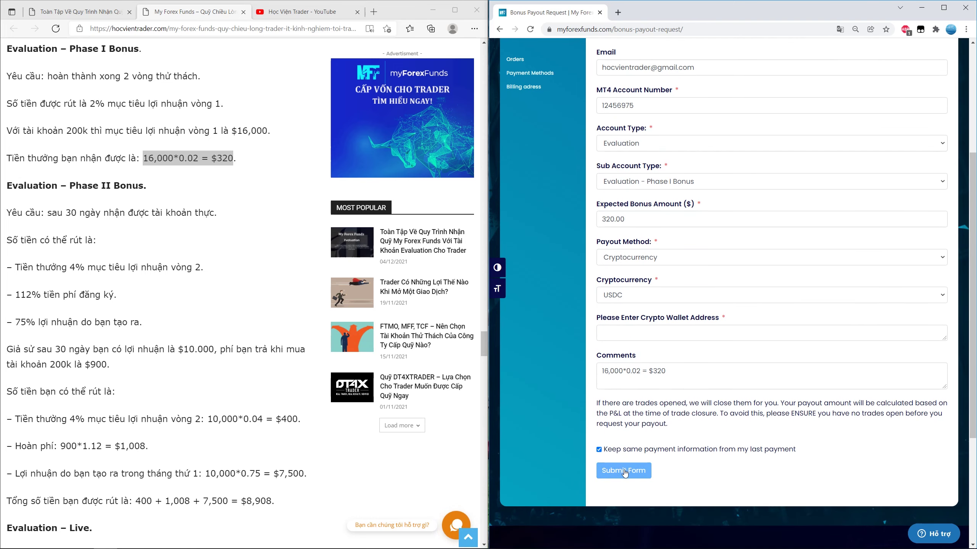
scroll(635, 475, "up", 1)
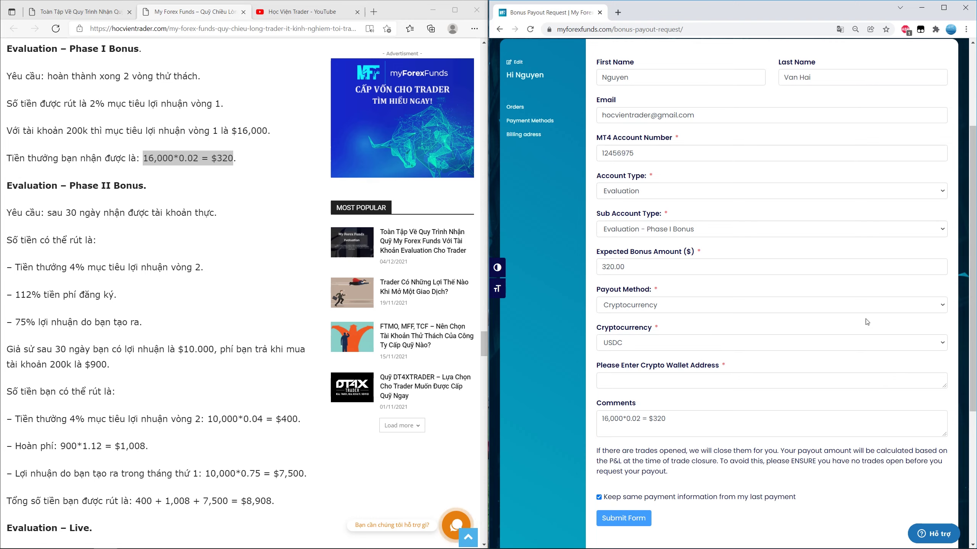
scroll(697, 457, "up", 1)
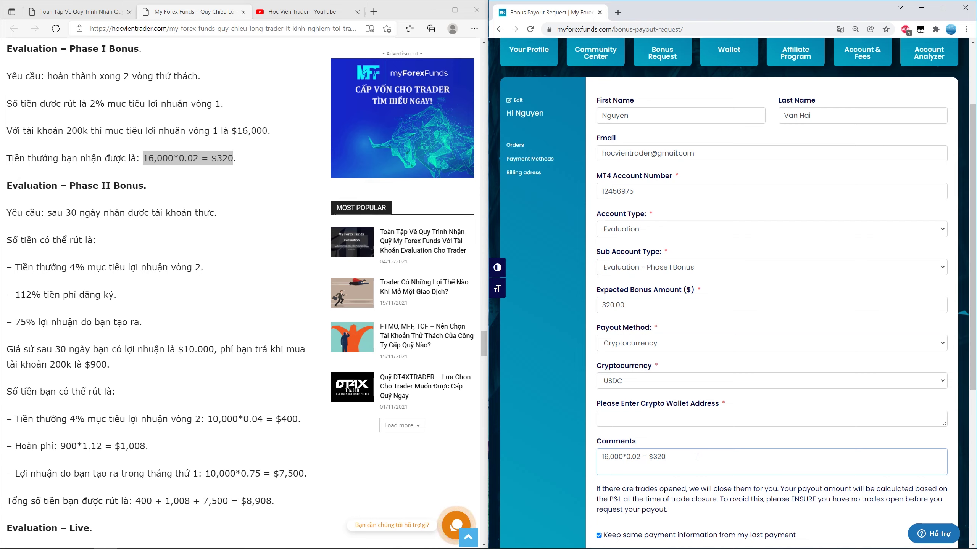
left_click(651, 419)
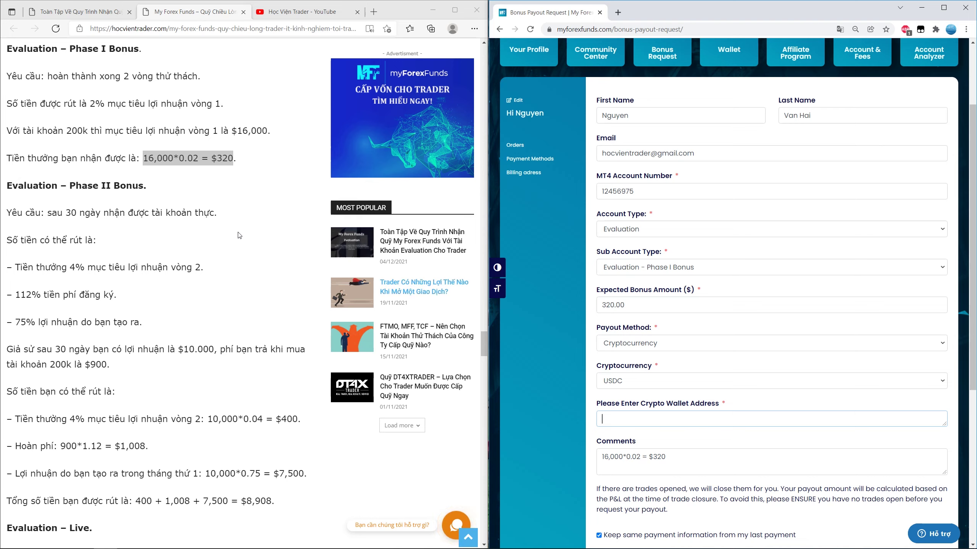
left_click(165, 191)
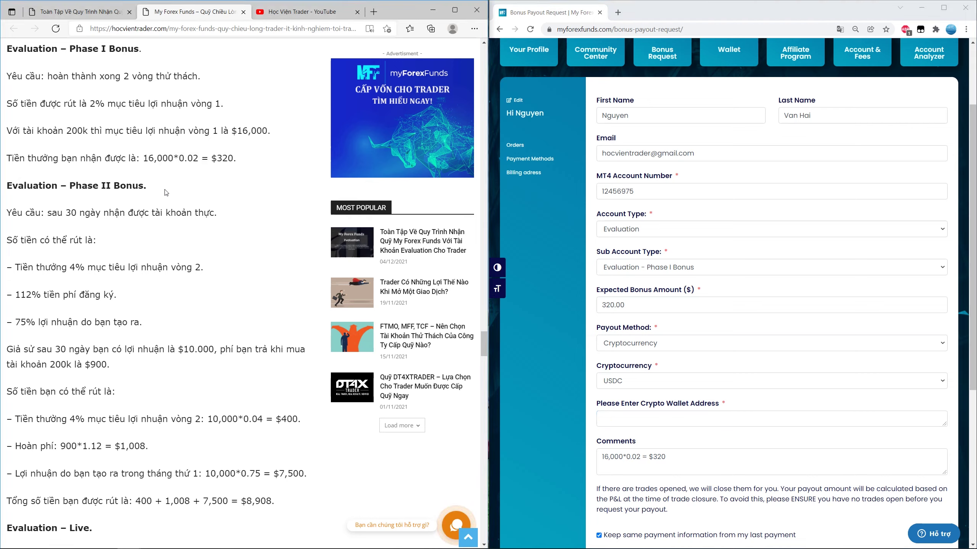